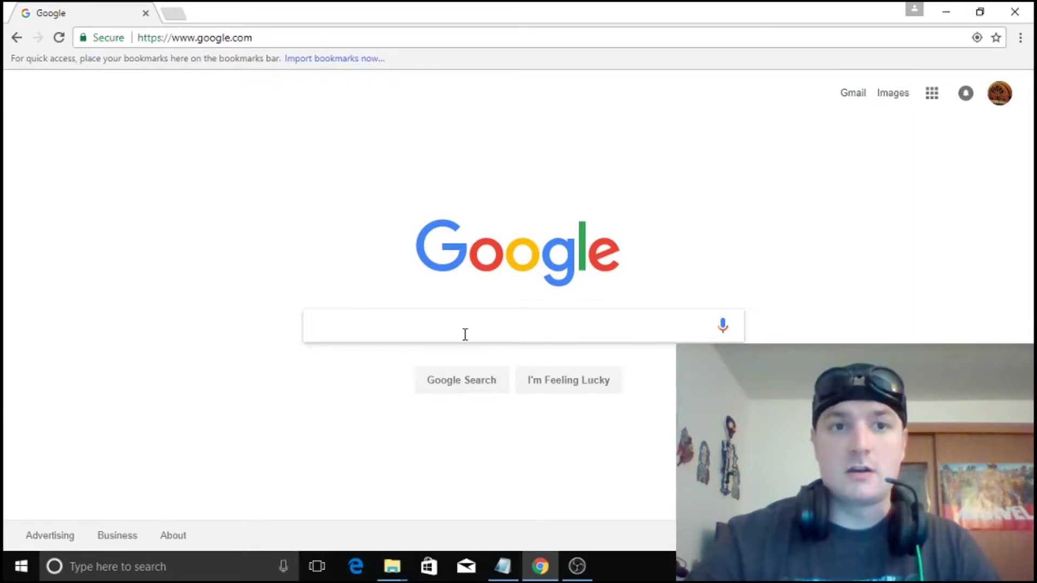
- Load takeout.google.com's custom YouTube export page and continue with all YouTube data included
left_click(231, 38)
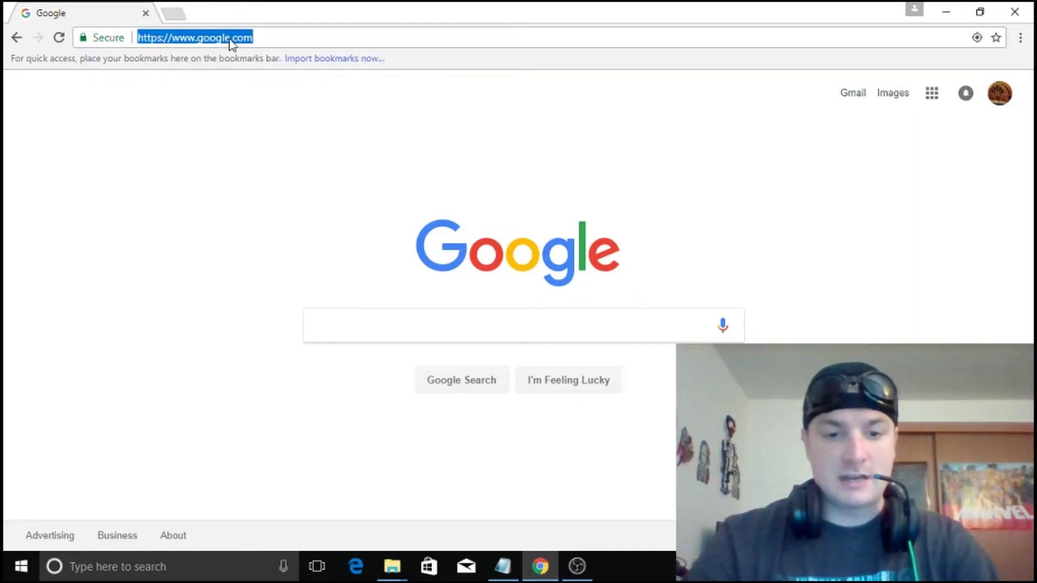
type("https://takeout.google.com/settings/takeout/custom/youtube")
key("Return")
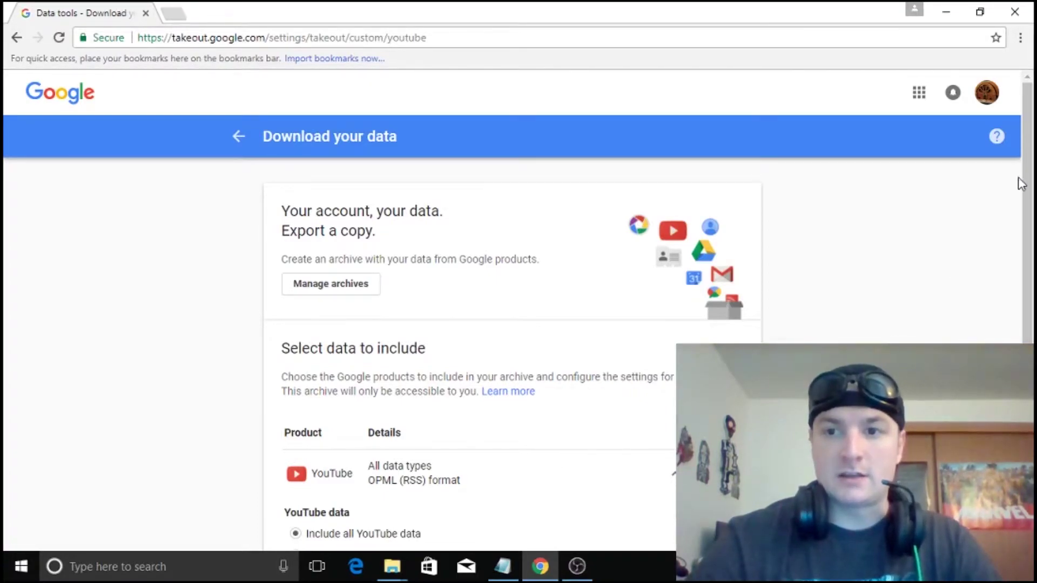
left_click_drag(1021, 184, 1008, 283)
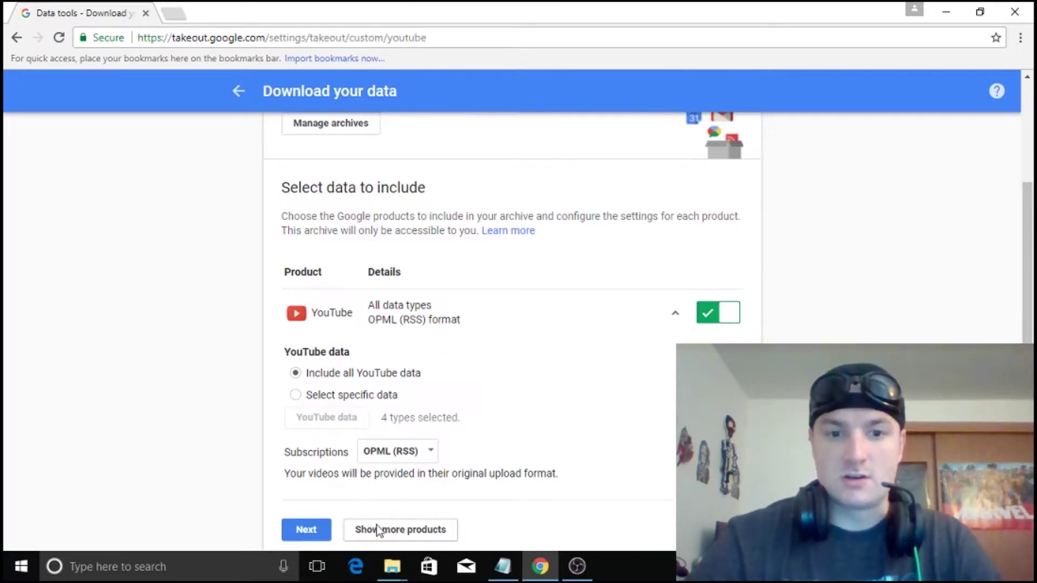
left_click_drag(1027, 268, 1029, 288)
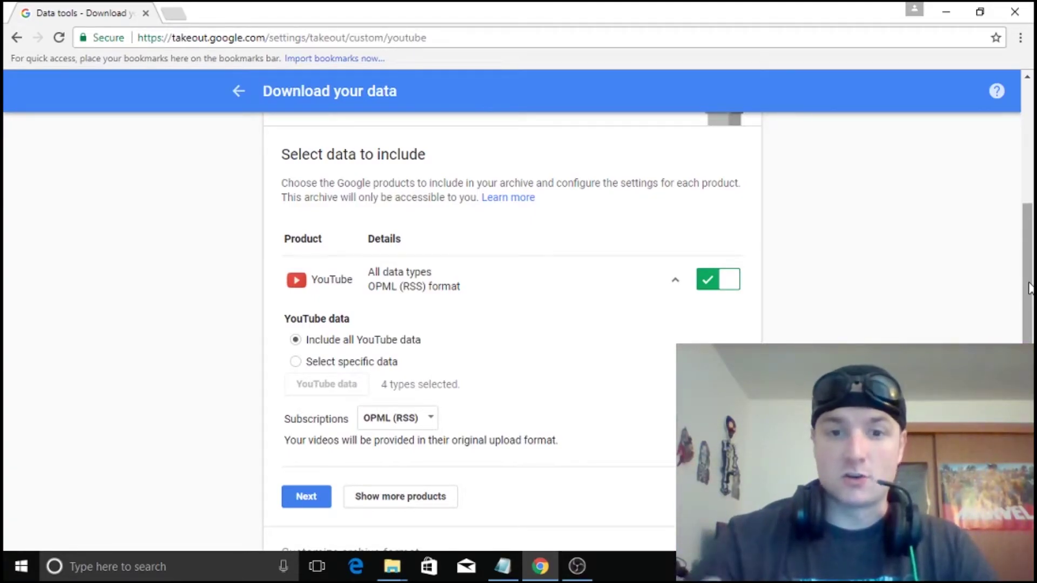
scroll(1029, 288, "down", 1)
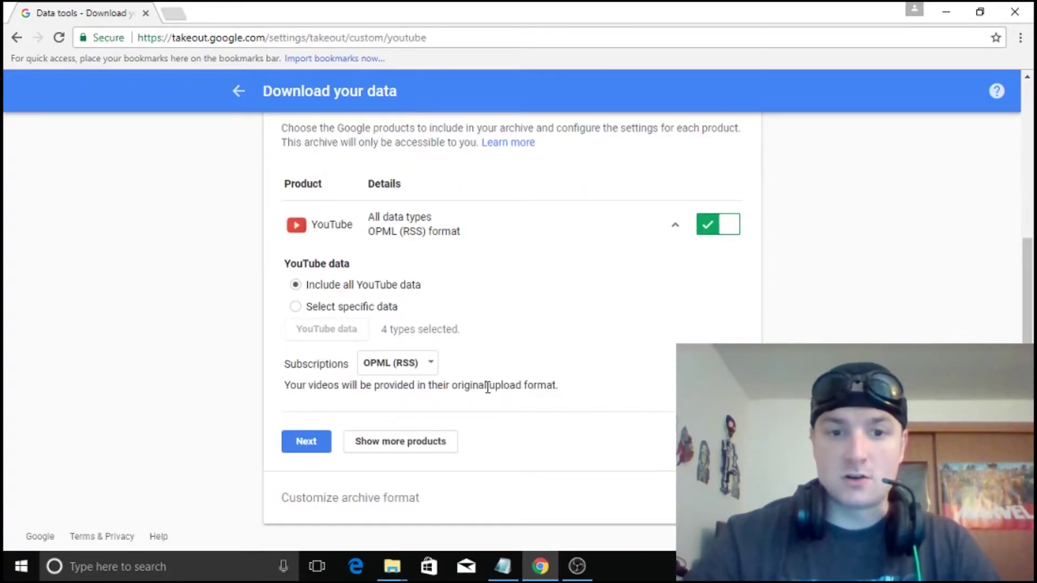
left_click(316, 445)
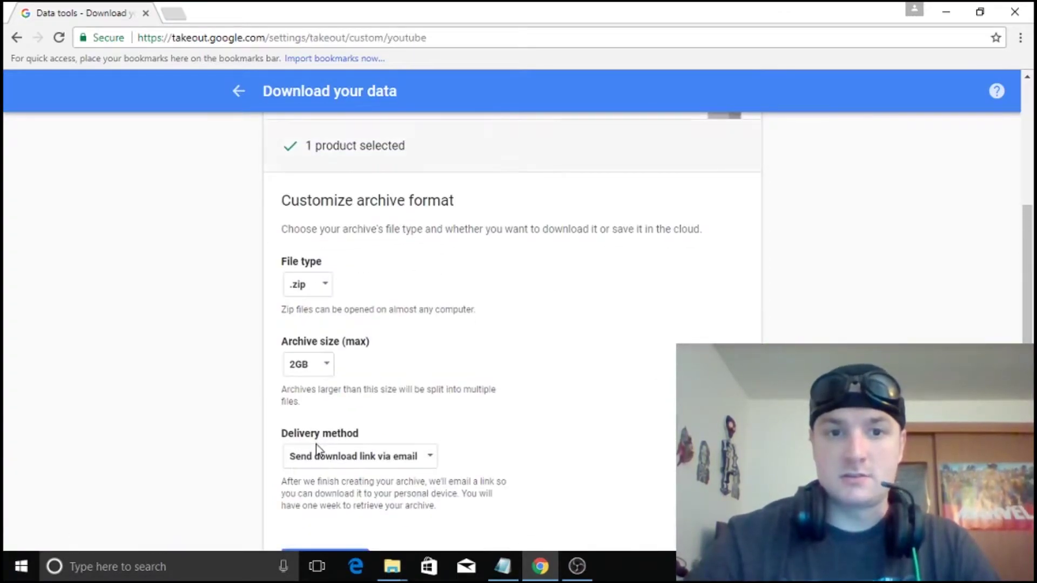
- Keep .zip with email download link, settle on 4GB archive size, and create the archive
left_click(318, 295)
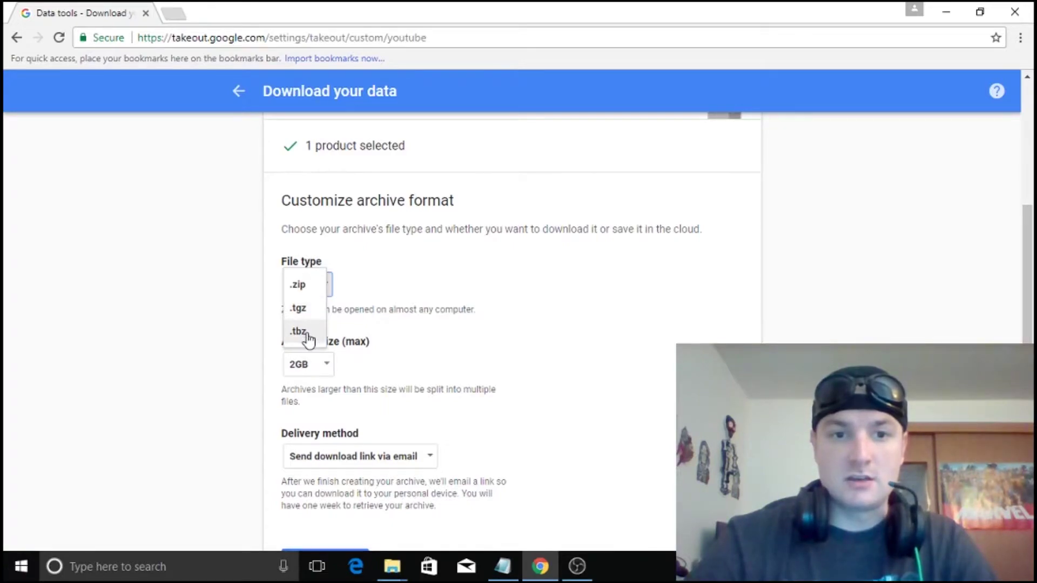
left_click(400, 297)
left_click(300, 366)
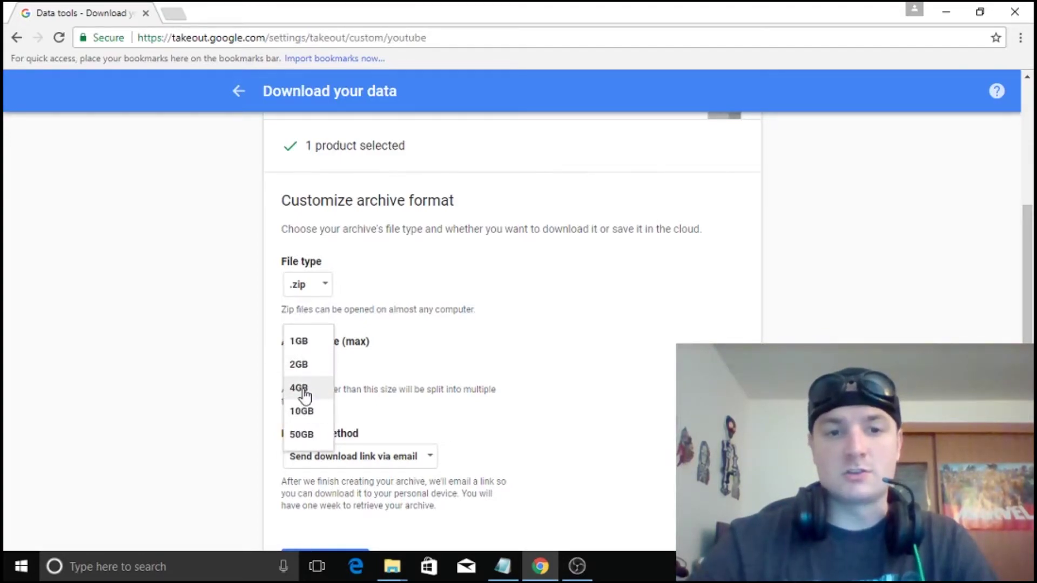
left_click(300, 389)
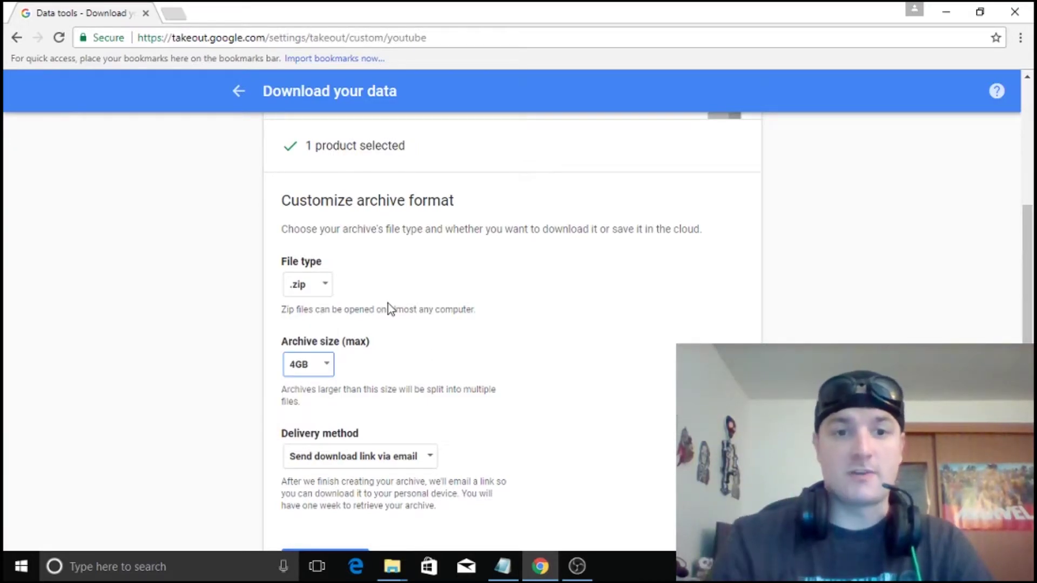
left_click(301, 369)
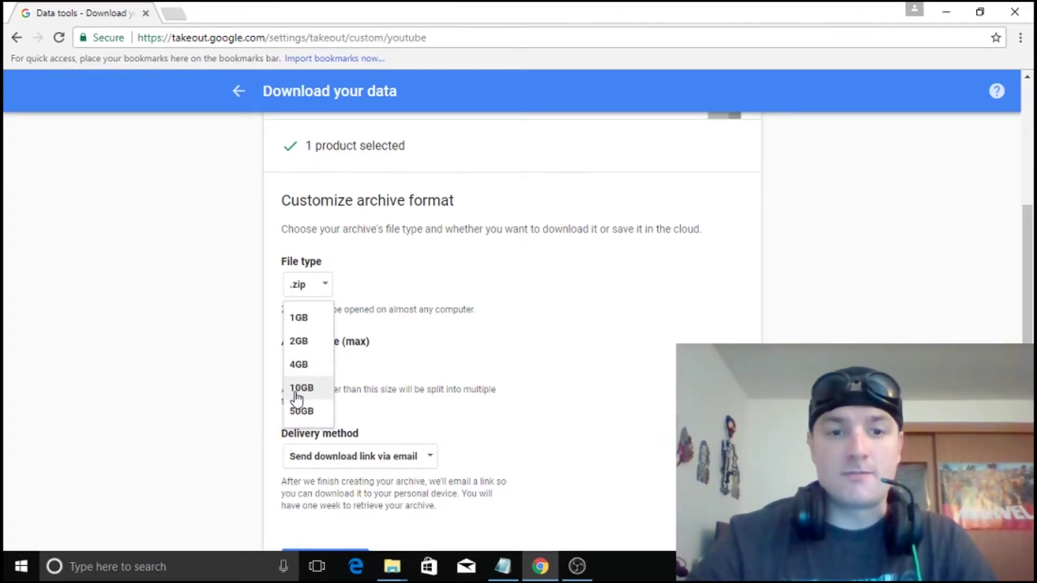
left_click(296, 390)
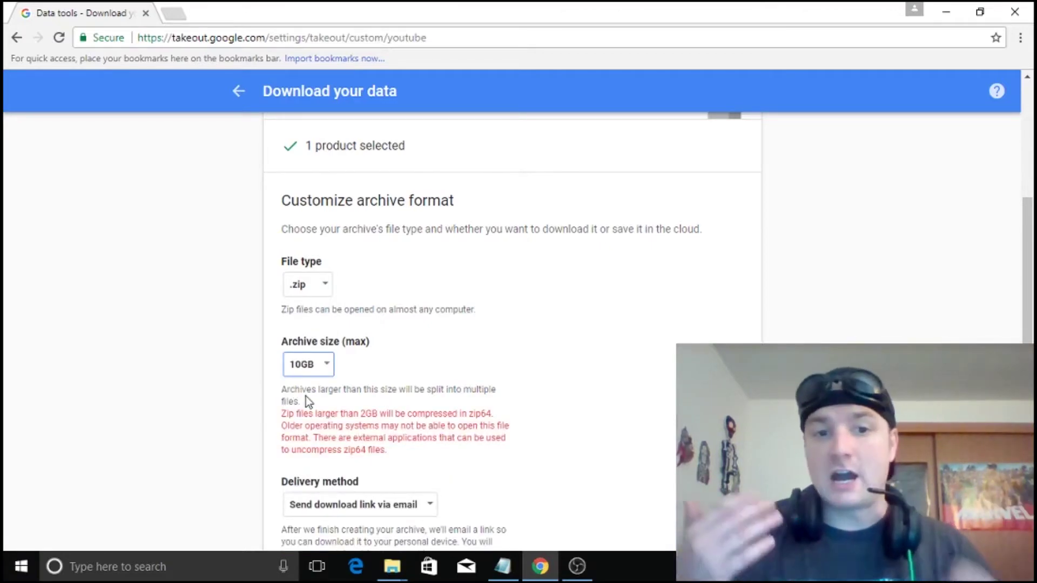
left_click(314, 365)
left_click(308, 343)
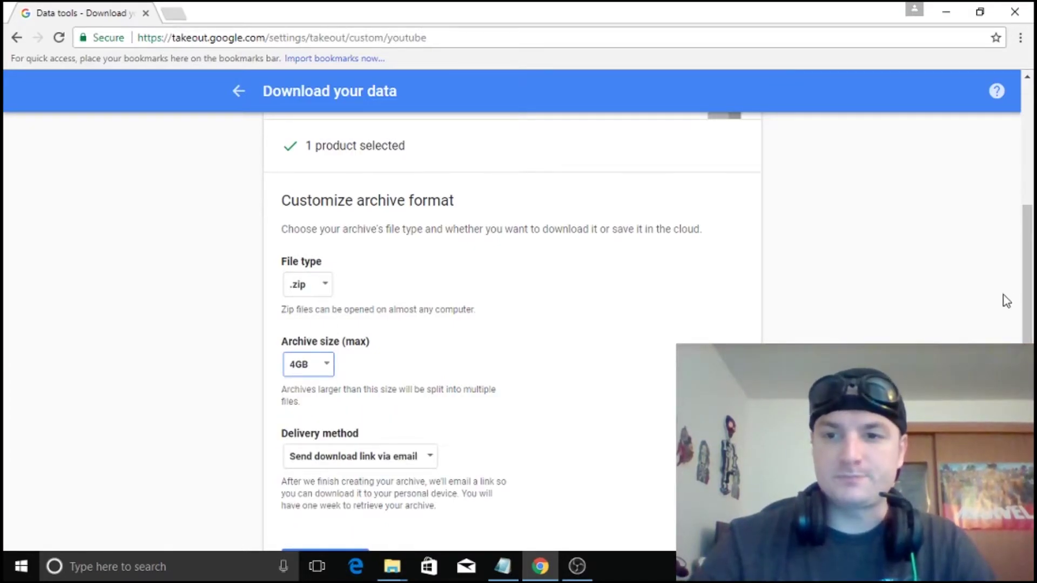
scroll(586, 429, "down", 1)
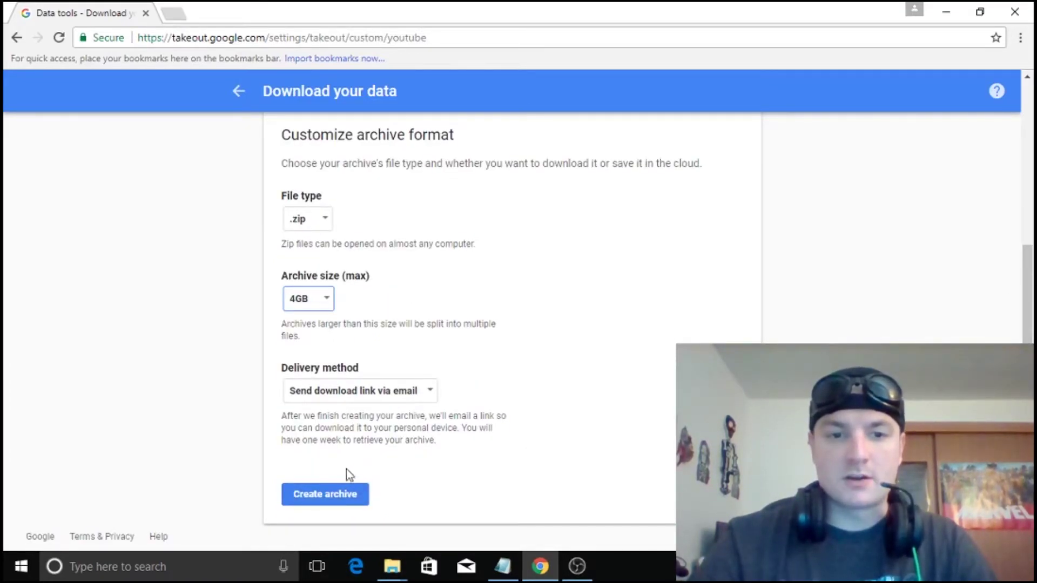
left_click(333, 493)
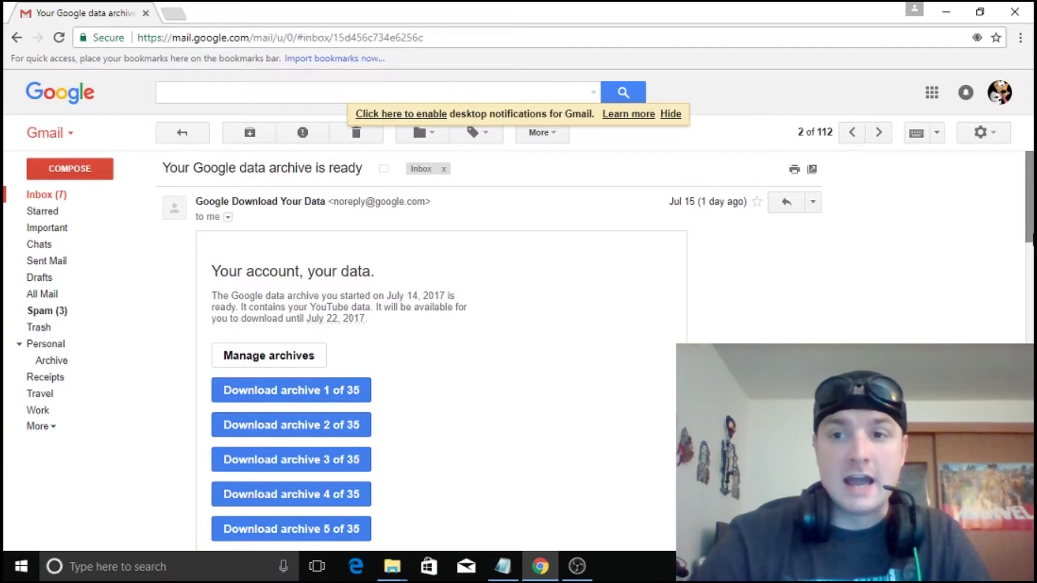
left_click_drag(1028, 211, 1032, 351)
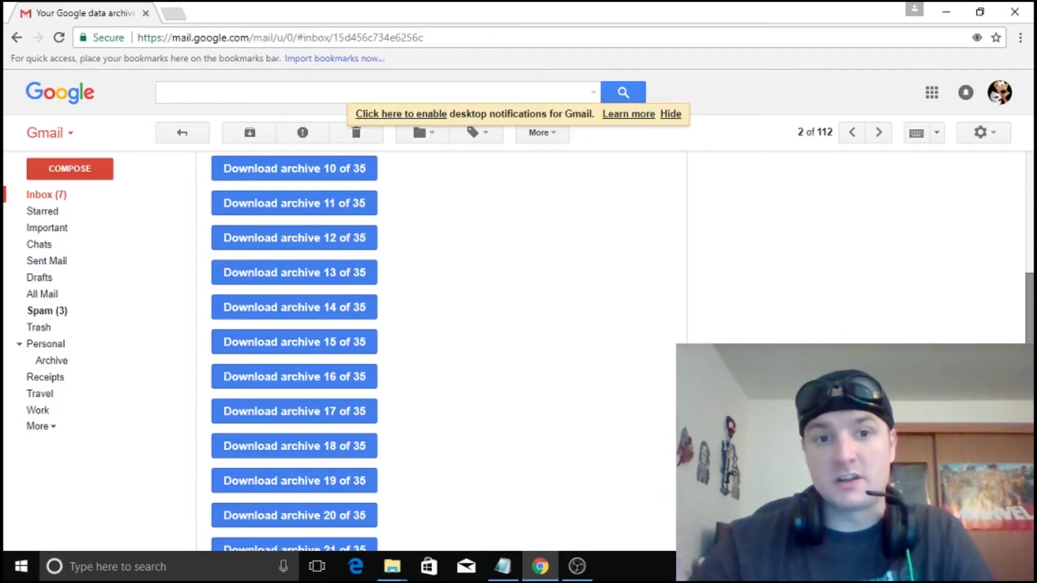
left_click_drag(1029, 338, 1013, 296)
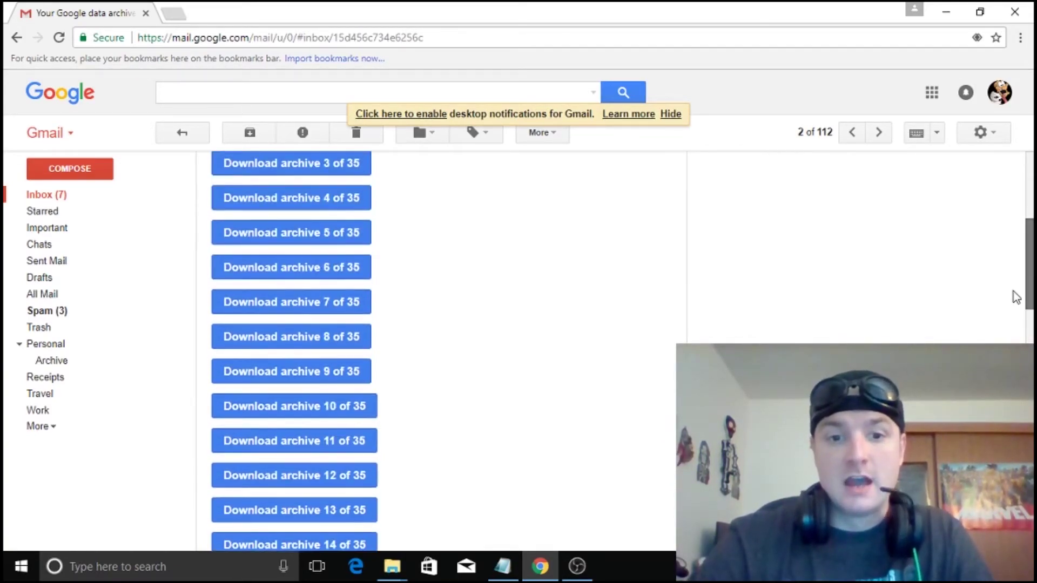
- Bring up the dr noobz lab folder and select the Halloween MP4s, including the 19.7 GB video
mouse_move(396, 571)
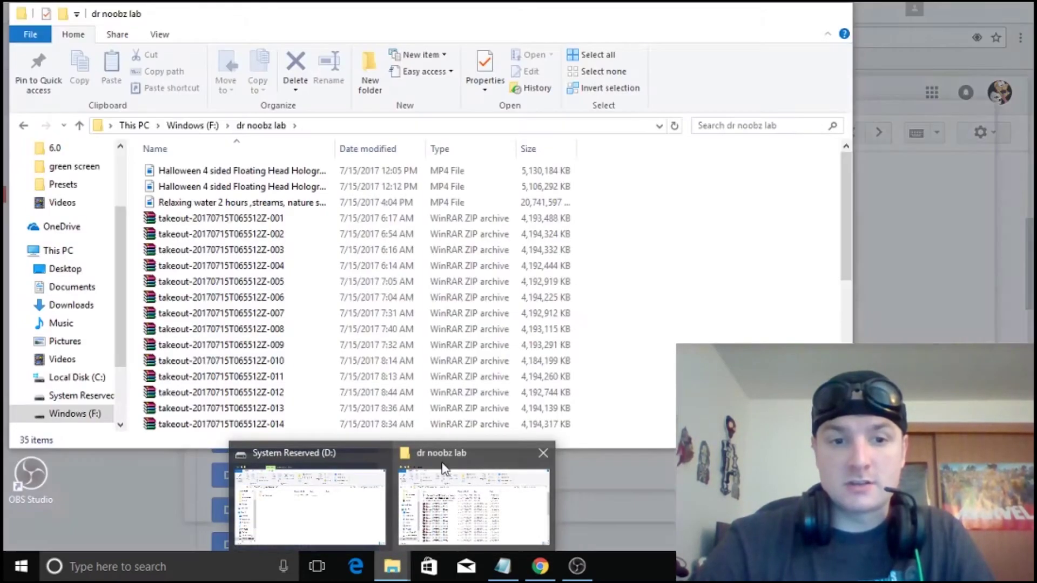
left_click(444, 467)
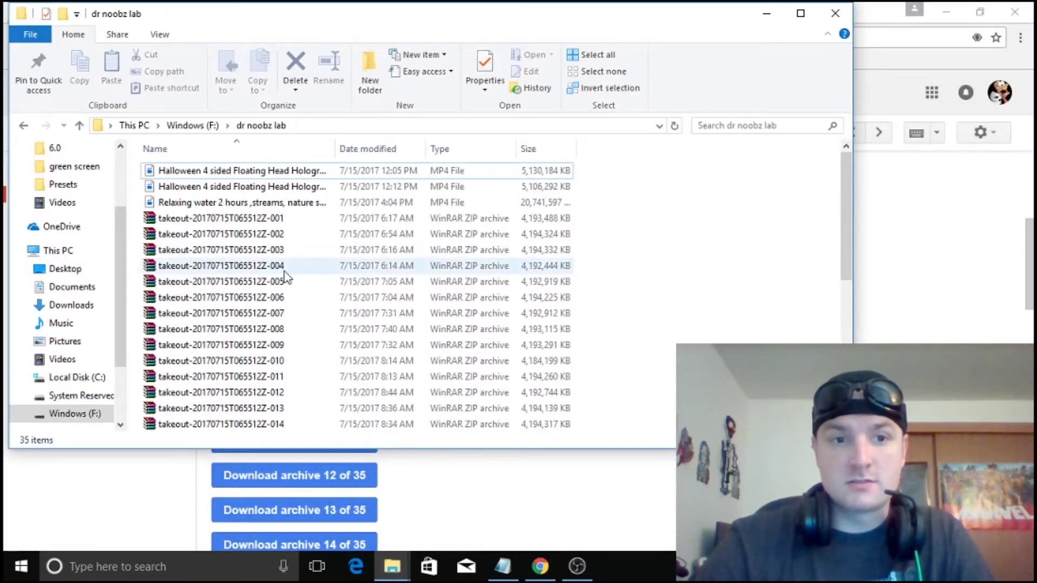
left_click_drag(840, 223, 864, 213)
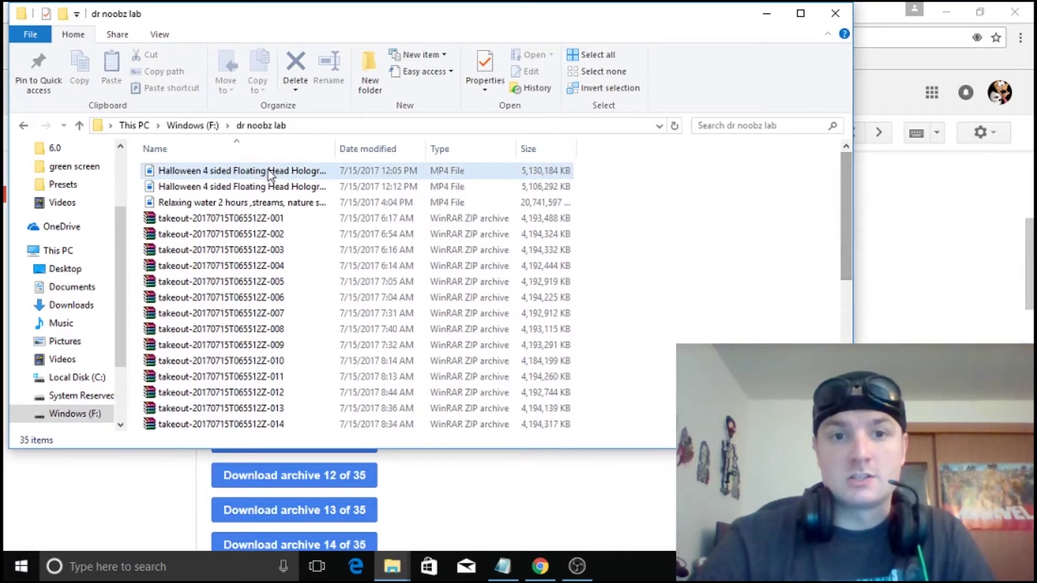
left_click(240, 170)
left_click(233, 186)
left_click(226, 204)
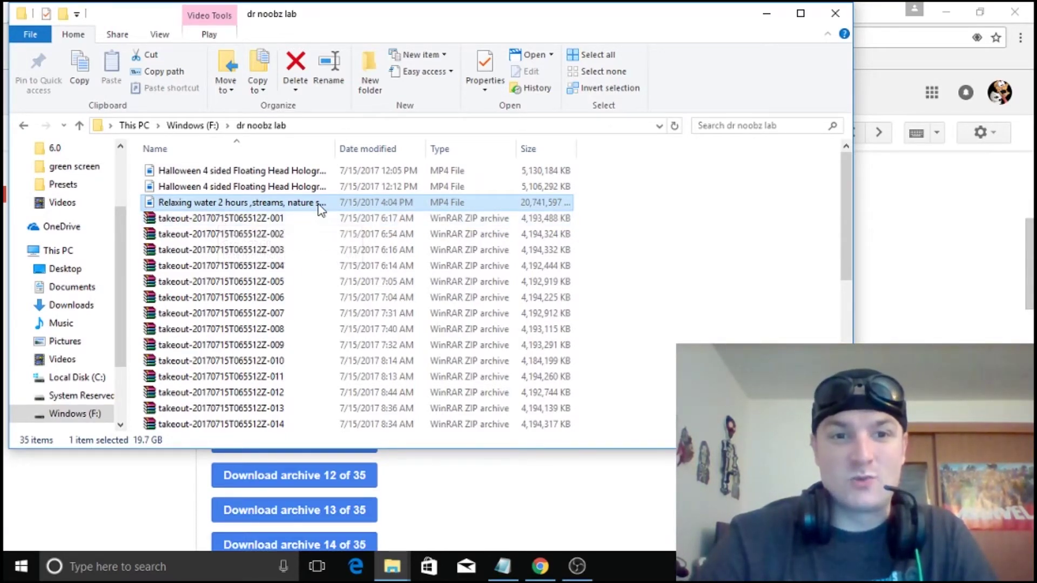
- Browse the first takeout zip part in WinRAR down to Takeout > YouTube, then close it
double_click(267, 225)
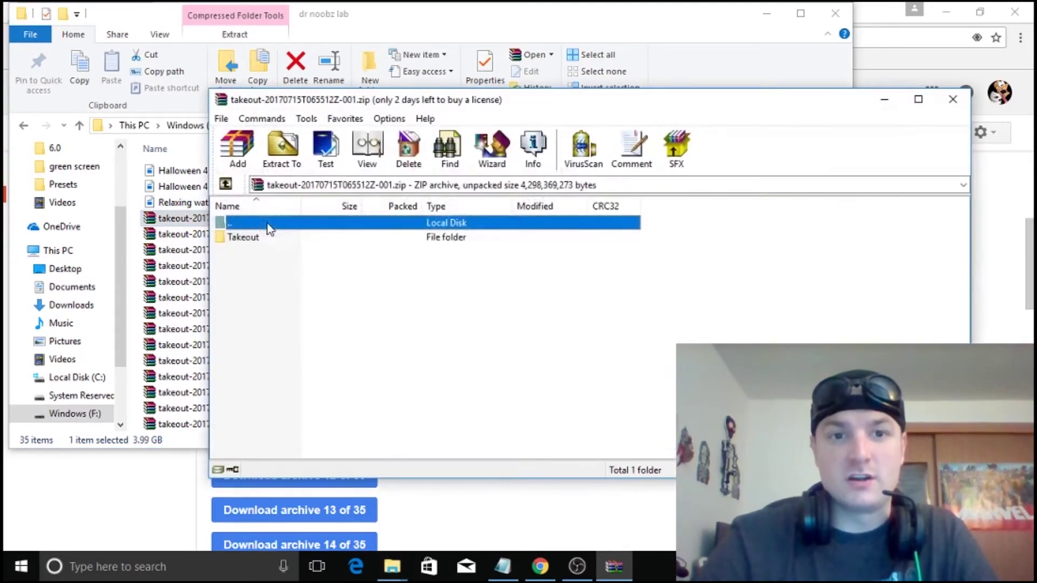
double_click(278, 238)
double_click(271, 237)
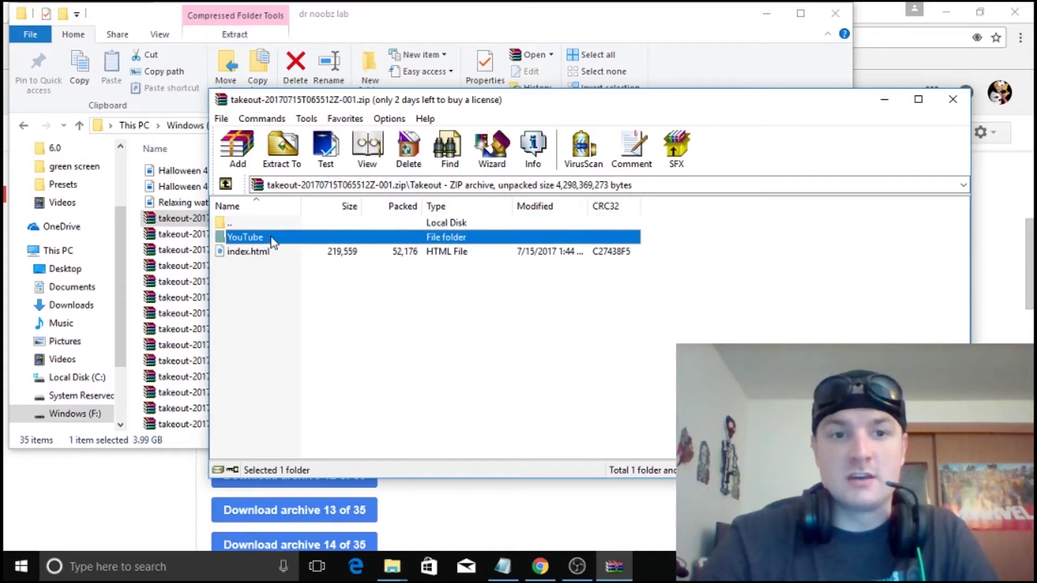
left_click(953, 99)
- Open part 008 at Takeout\YouTube\videos and widen the Size column to show full file sizes
double_click(291, 329)
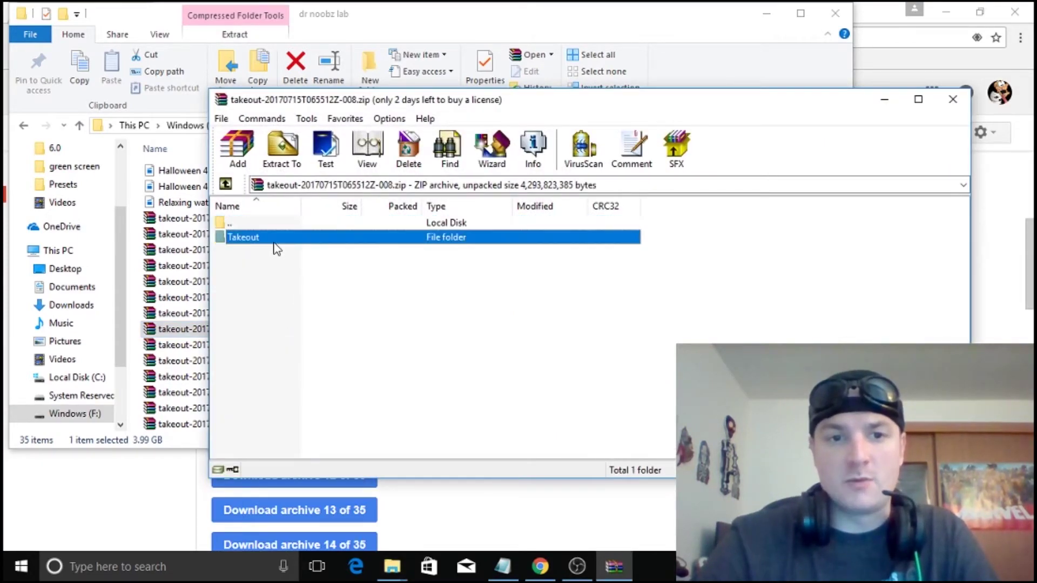
double_click(274, 240)
double_click(274, 241)
double_click(274, 240)
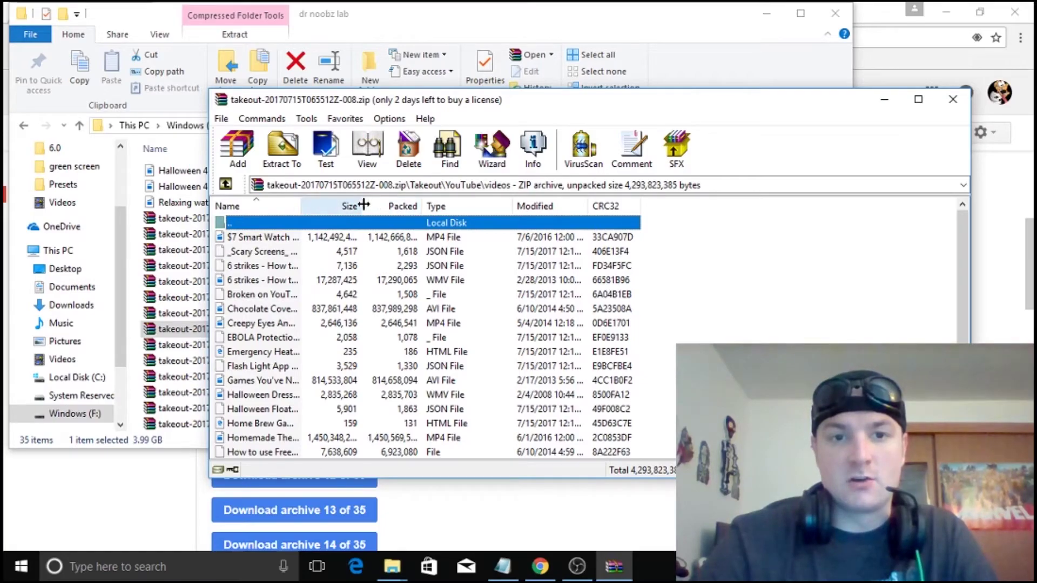
left_click_drag(364, 204, 480, 205)
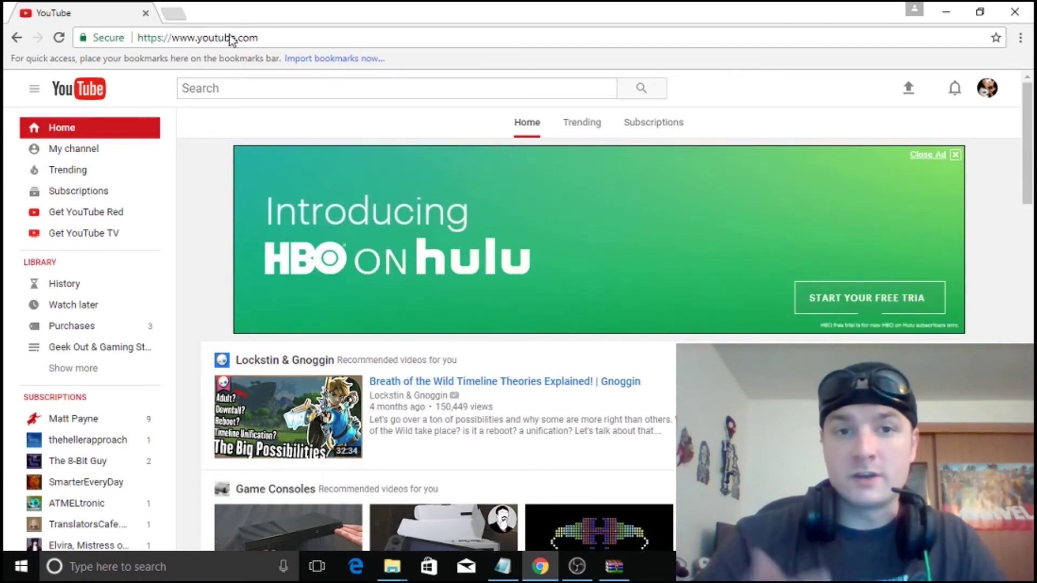
- Go to Creator Studio's Video Manager and view the newest video's Edit options without choosing one
left_click(987, 89)
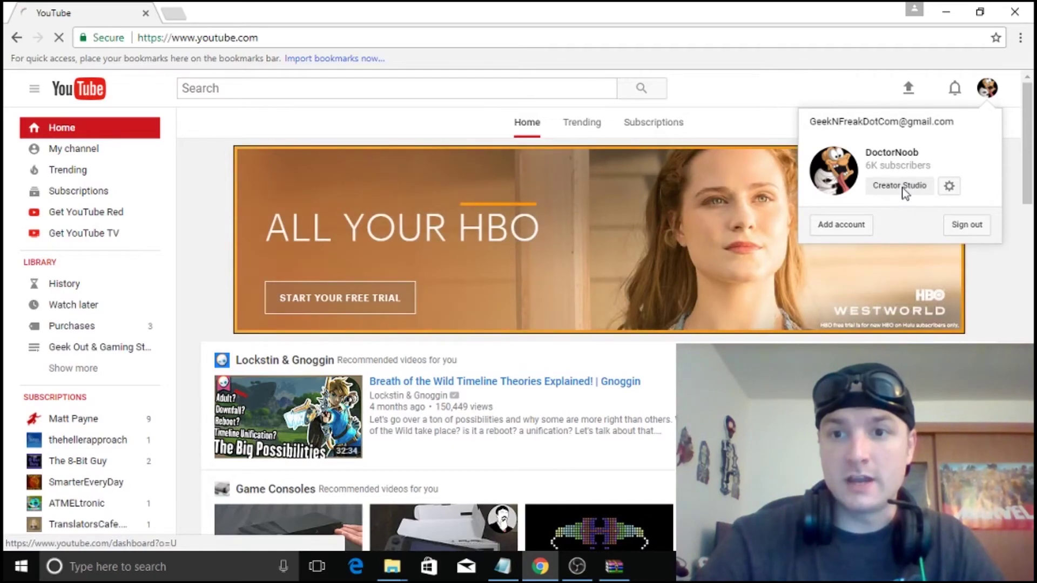
left_click(900, 186)
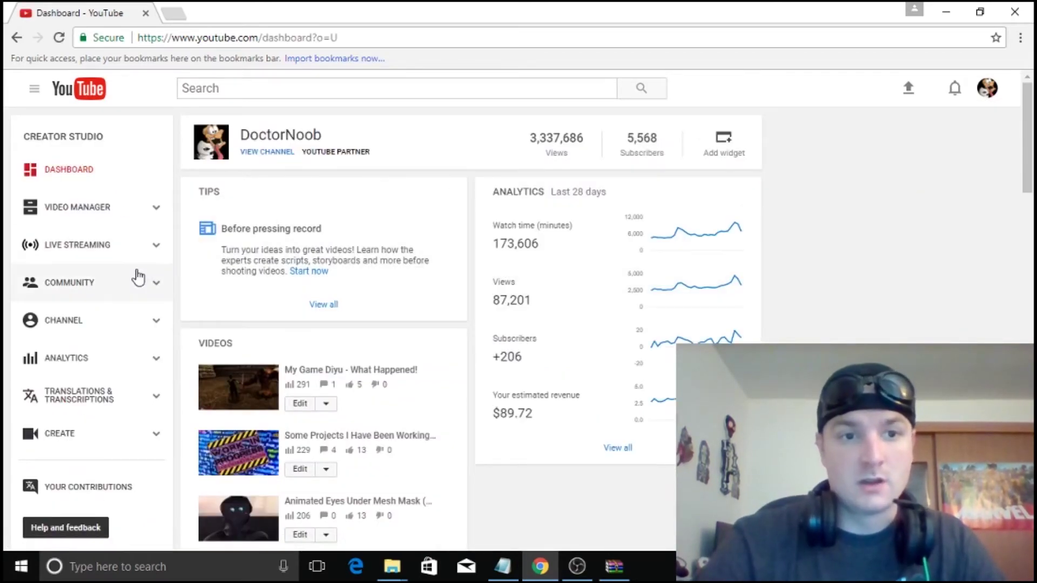
left_click(65, 207)
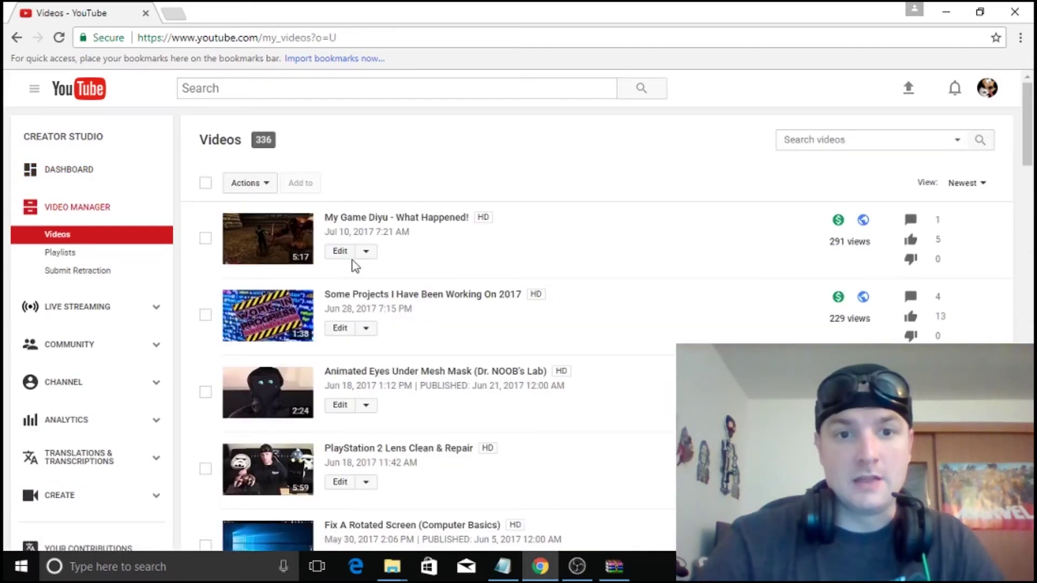
left_click(365, 252)
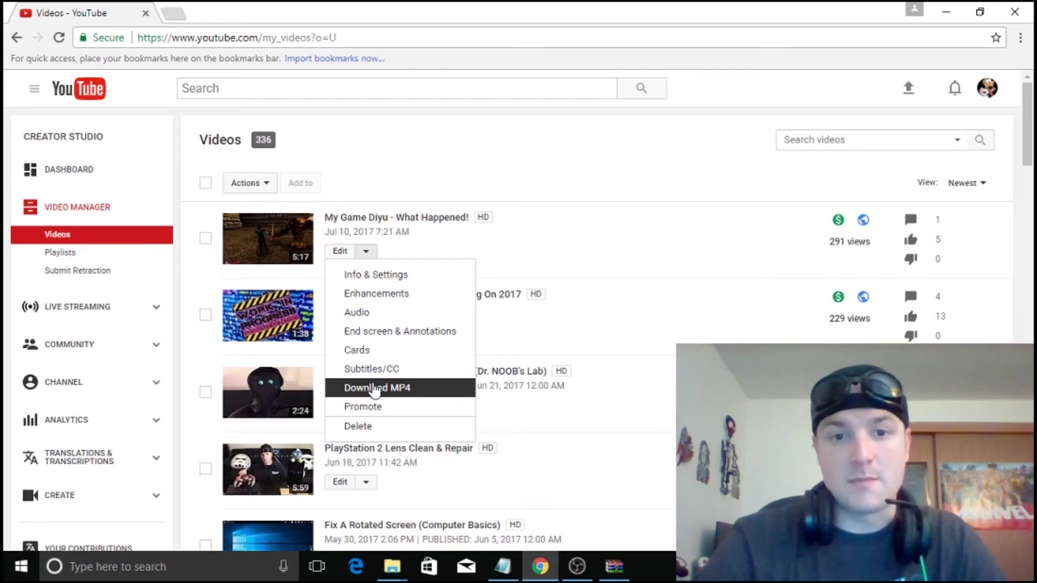
left_click(555, 116)
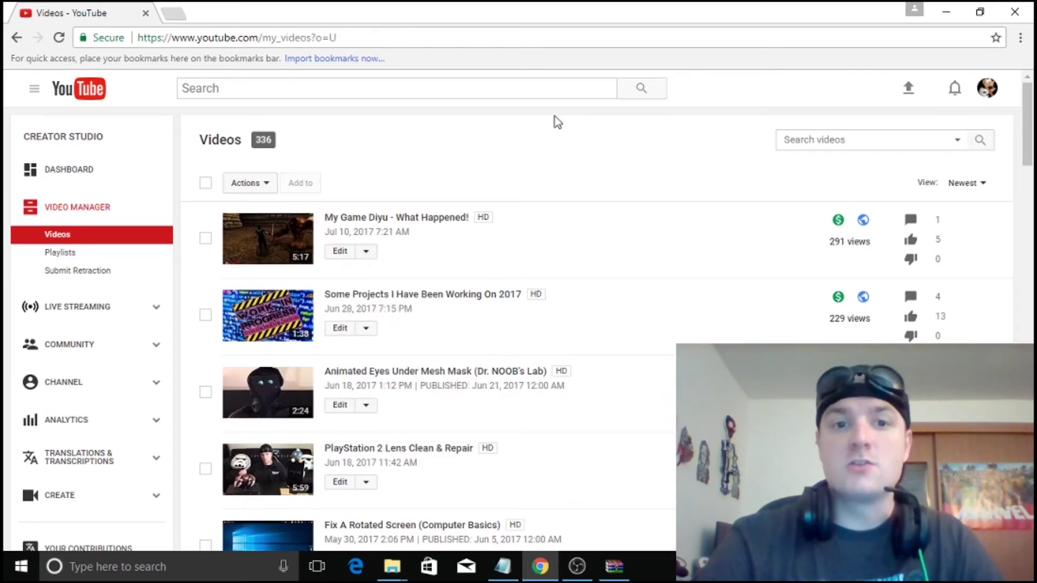